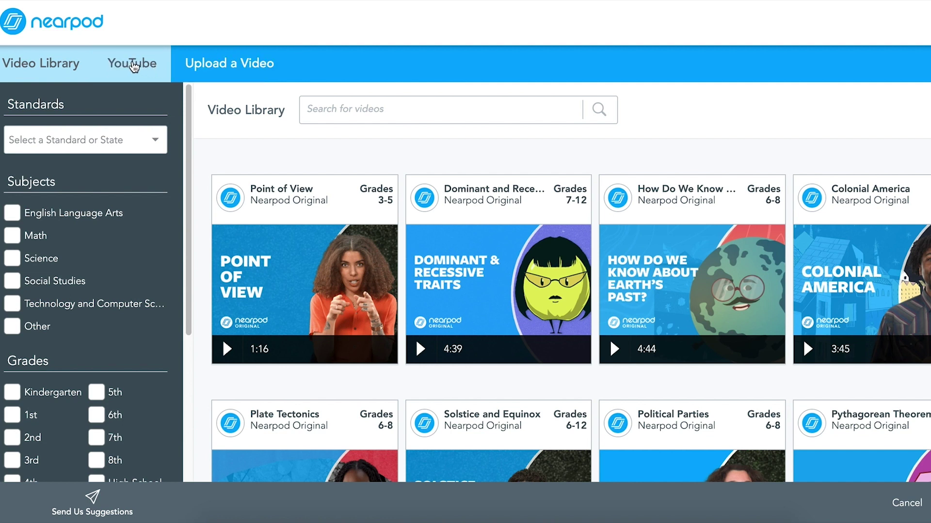
{"action": "left_click", "coordinate": [133, 66]}
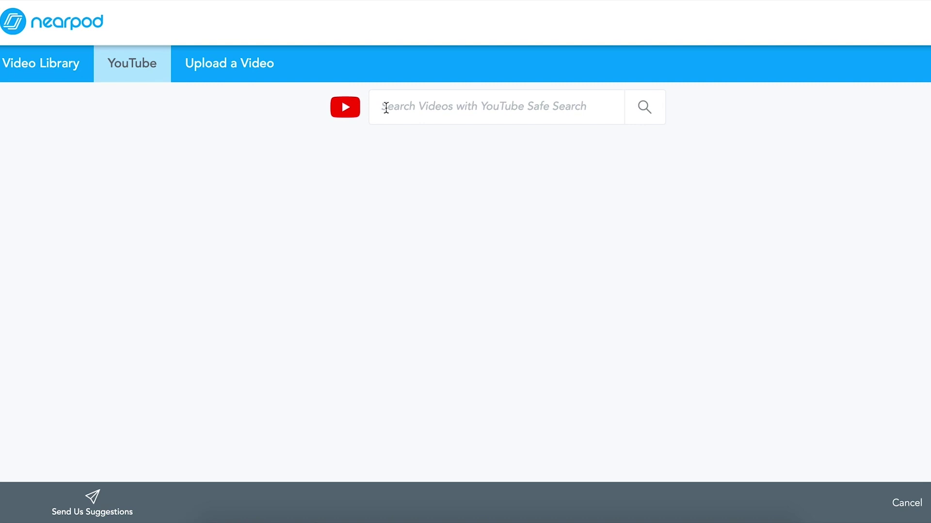
{"action": "type", "text": "https://youtu.be/N5UQ2V3nRp4"}
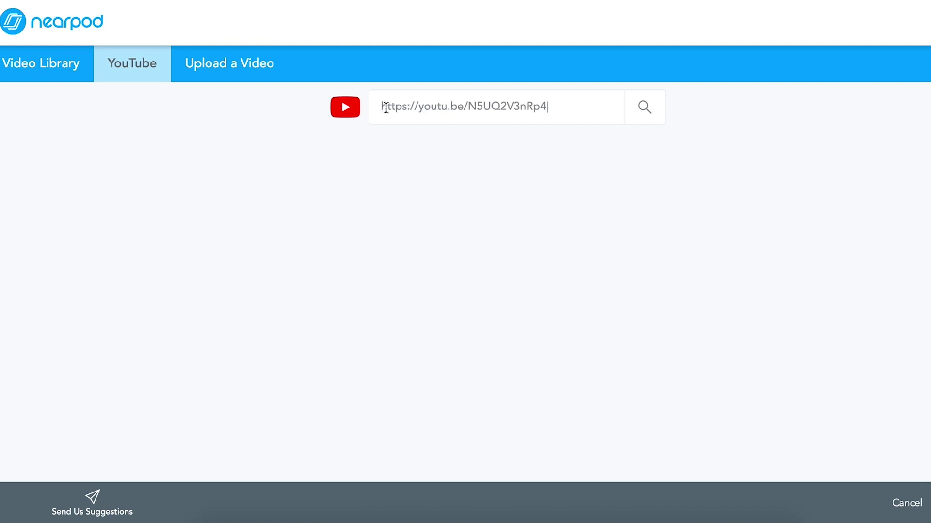
{"action": "left_click", "coordinate": [645, 113]}
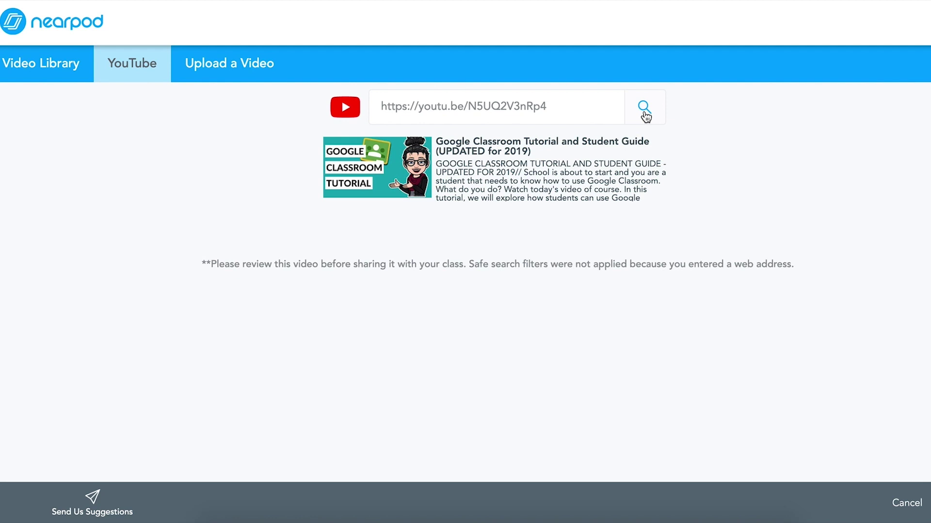
{"action": "left_click", "coordinate": [507, 144]}
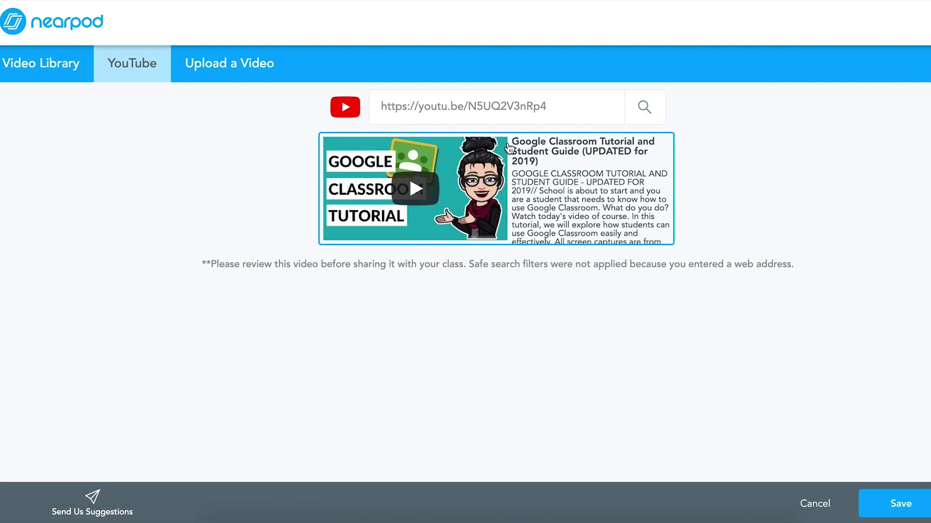
{"action": "left_click", "coordinate": [897, 507]}
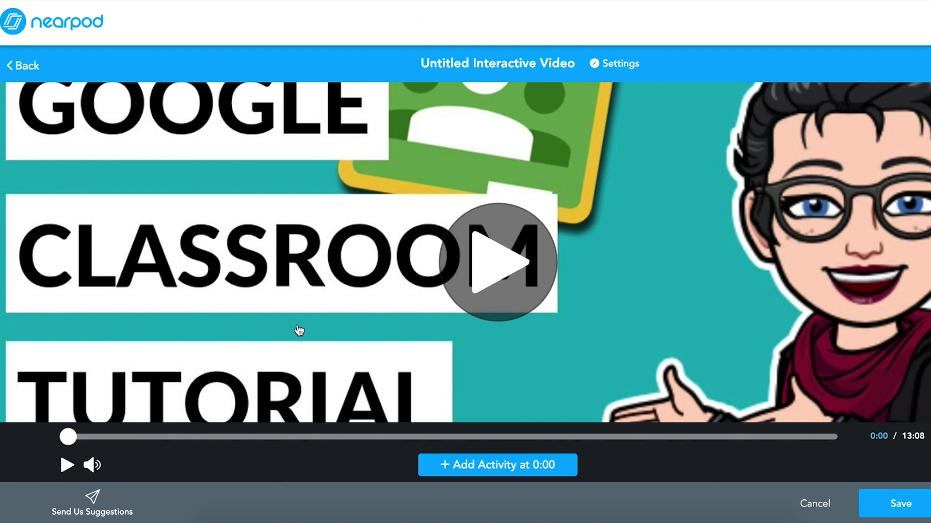
Rename the interactive video to "Learn Google Classroom" and save its details
{"action": "left_click", "coordinate": [601, 64]}
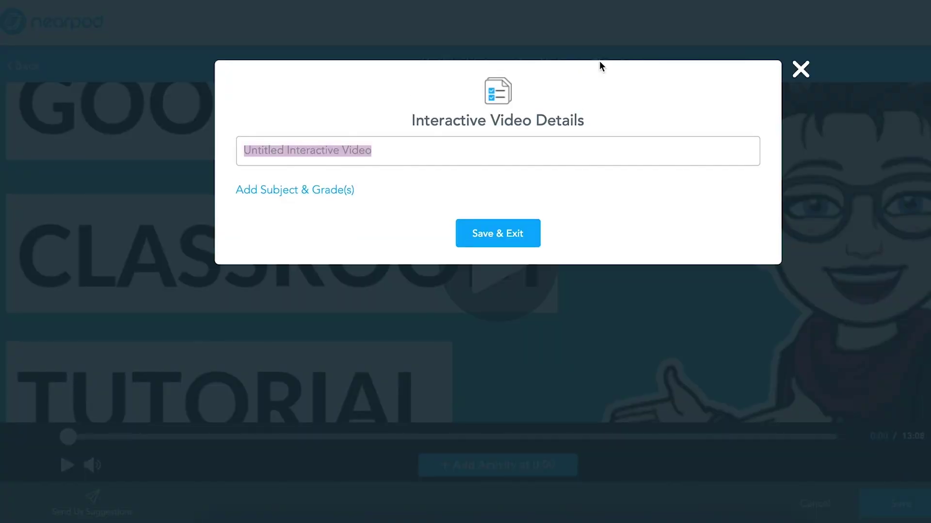
{"action": "type", "text": "Learn G"}
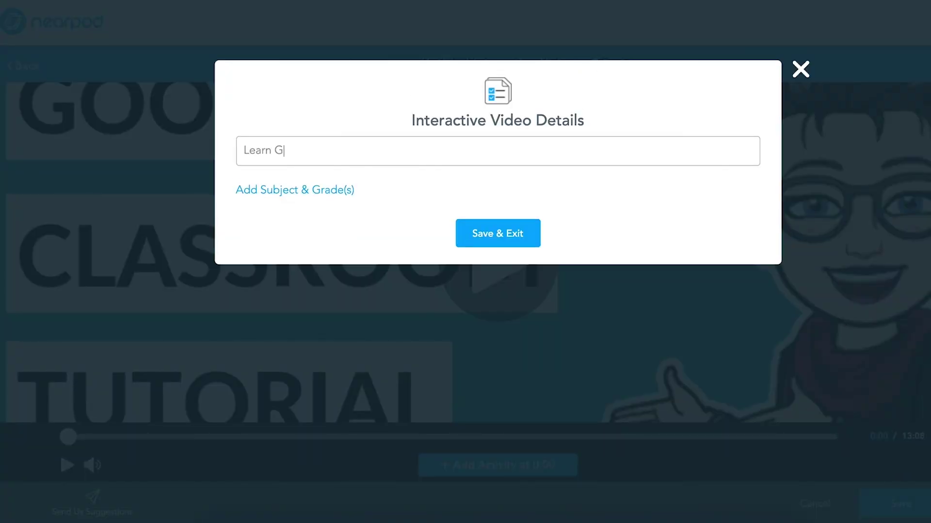
{"action": "type", "text": "oogle Classroom"}
{"action": "left_click", "coordinate": [486, 233]}
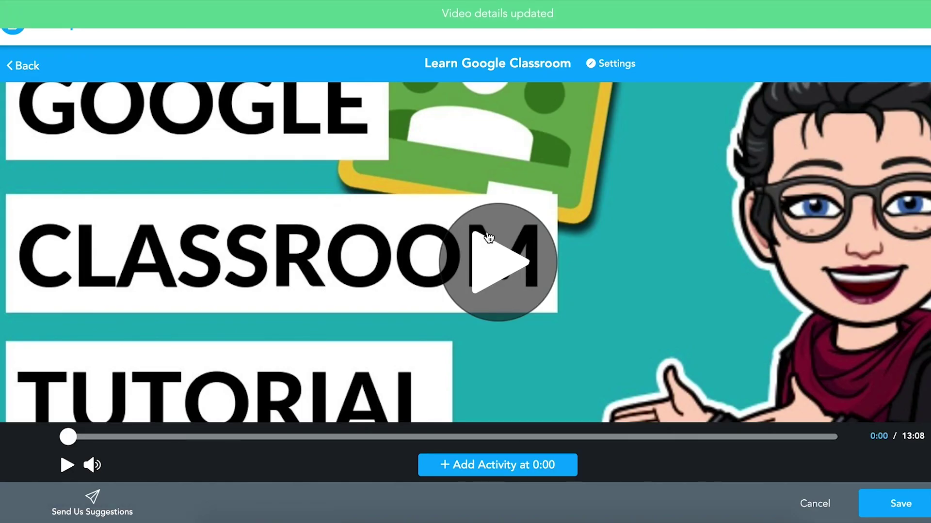
Add an open-ended question at 2:33 in the video asking "How do you sign in to Google Classroom?" and save it
{"action": "left_click", "coordinate": [68, 465]}
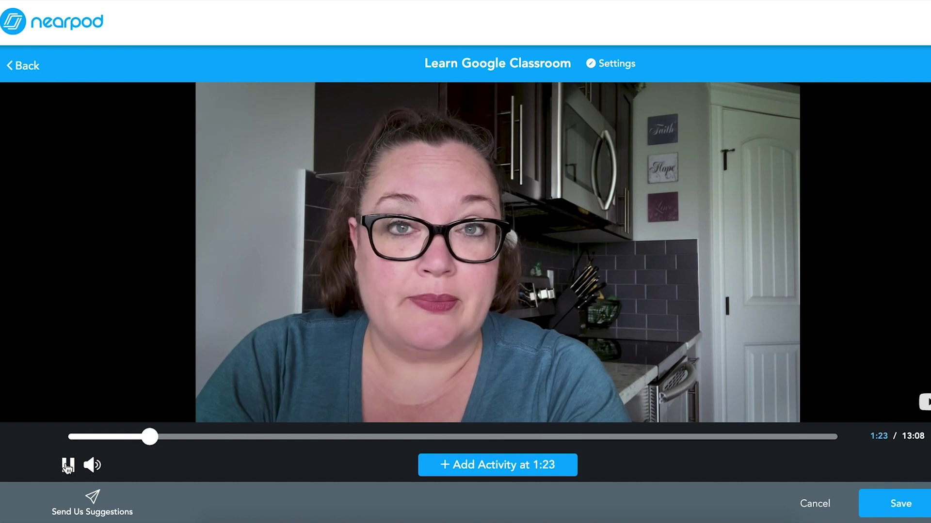
{"action": "left_click_drag", "start_coordinate": [150, 437], "coordinate": [183, 439]}
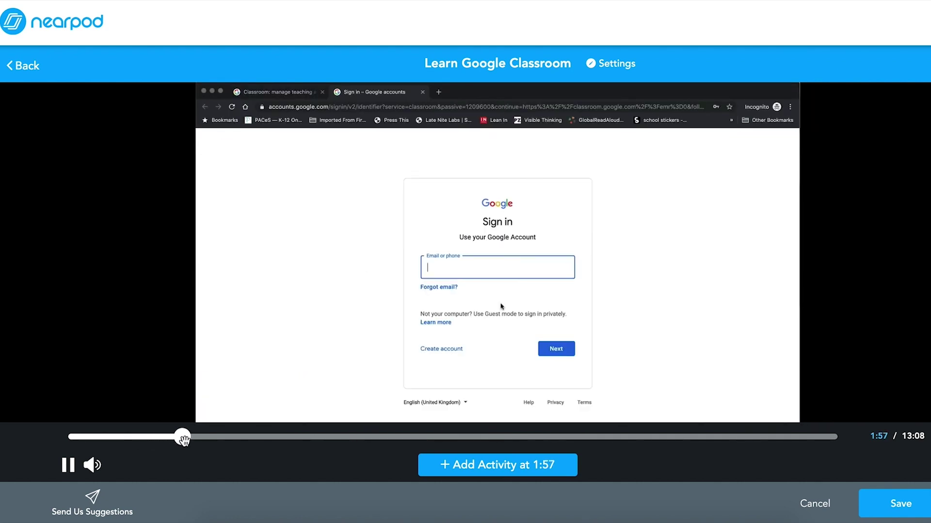
{"action": "left_click_drag", "start_coordinate": [184, 439], "coordinate": [217, 438]}
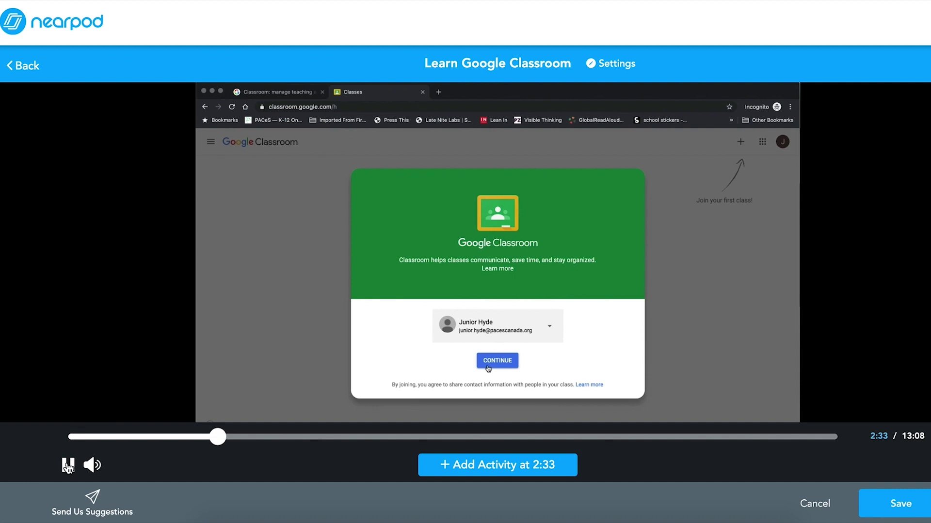
{"action": "left_click", "coordinate": [68, 466]}
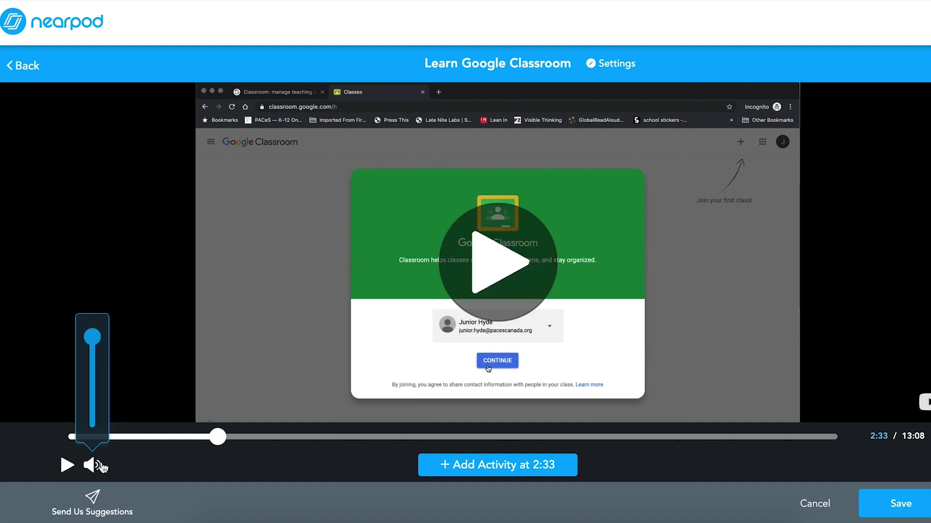
{"action": "left_click", "coordinate": [482, 471]}
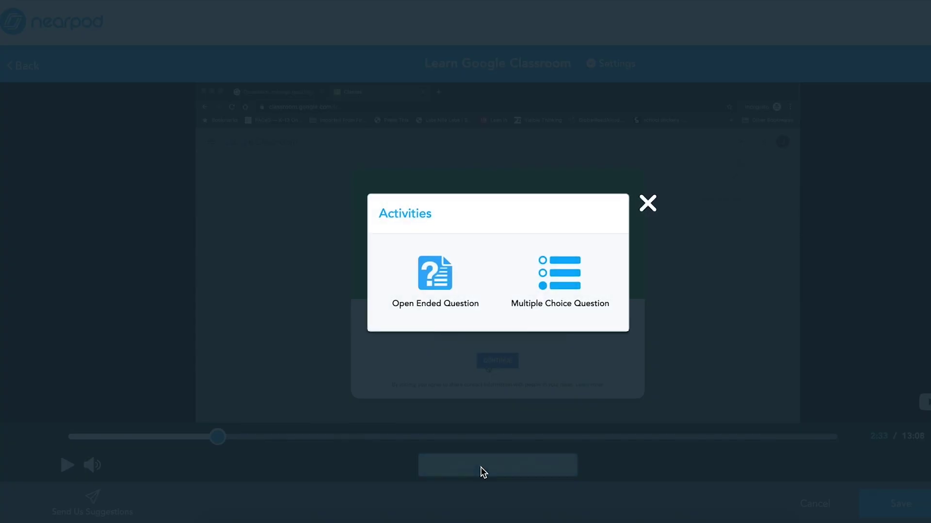
{"action": "left_click", "coordinate": [438, 283]}
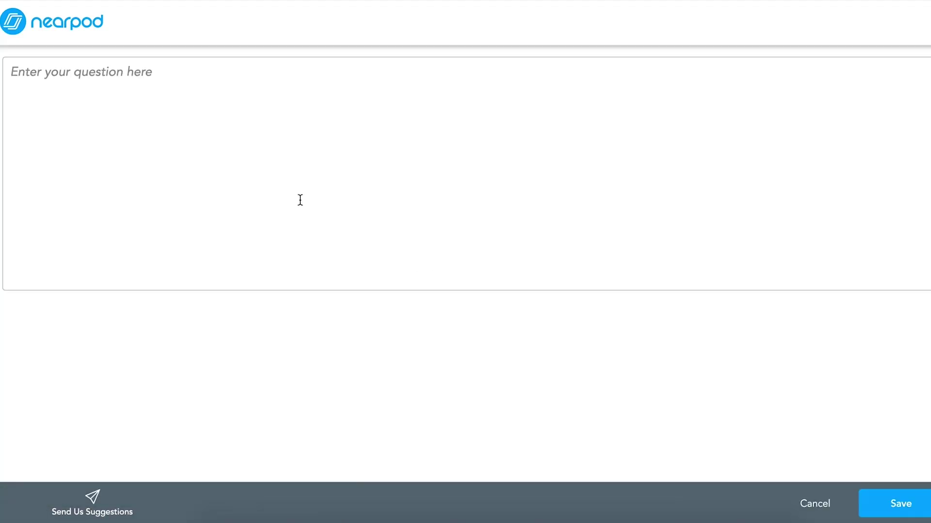
{"action": "left_click", "coordinate": [119, 86]}
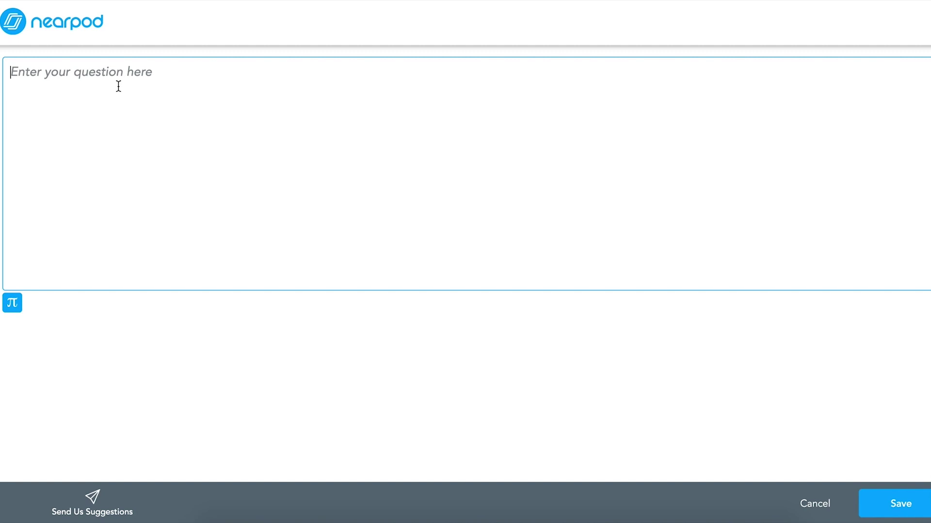
{"action": "type", "text": "How do you sign in to Google Classroom?"}
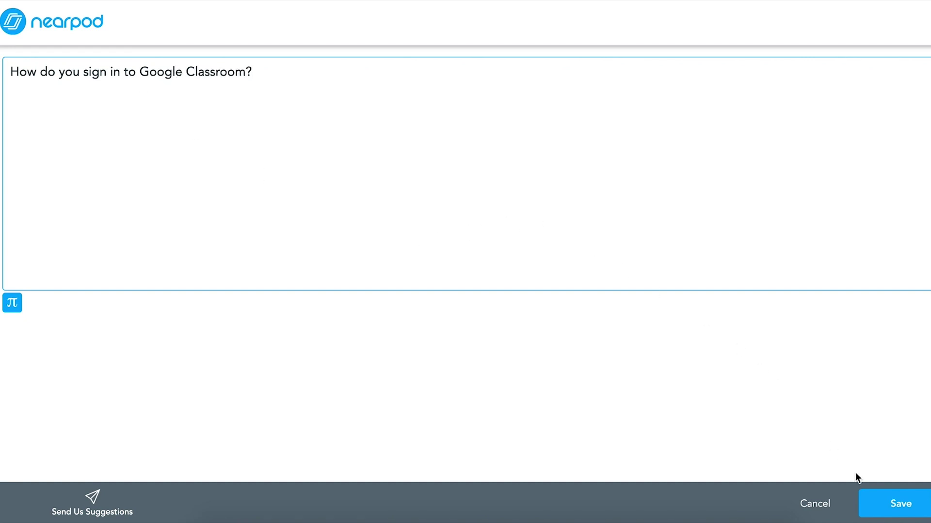
{"action": "left_click", "coordinate": [887, 507]}
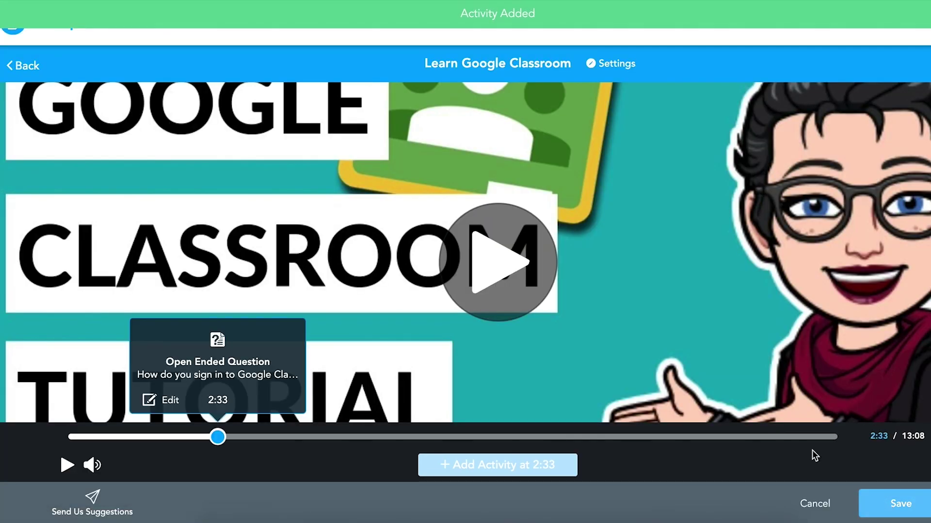
Start a multiple-choice question at 5:19 in the video with the text "Where can you find your work?"
{"action": "left_click", "coordinate": [66, 466]}
{"action": "left_click", "coordinate": [380, 437]}
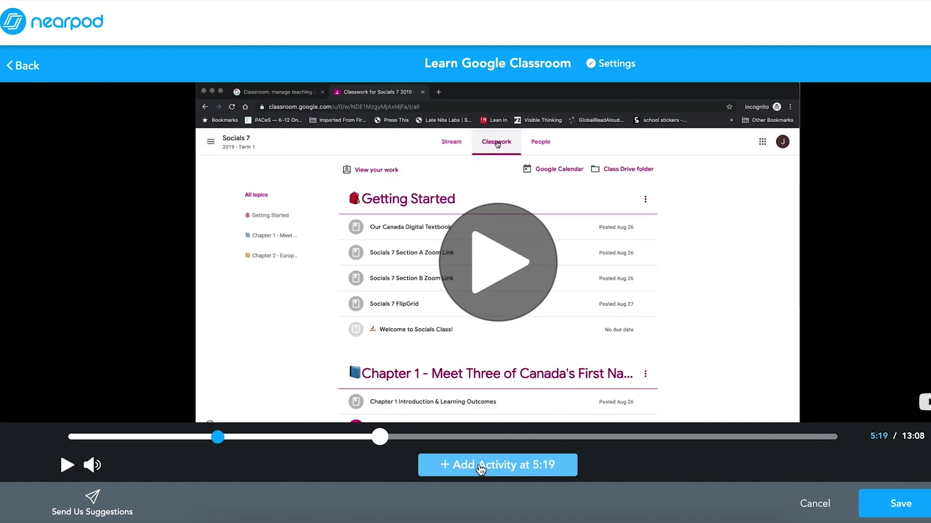
{"action": "left_click", "coordinate": [480, 467]}
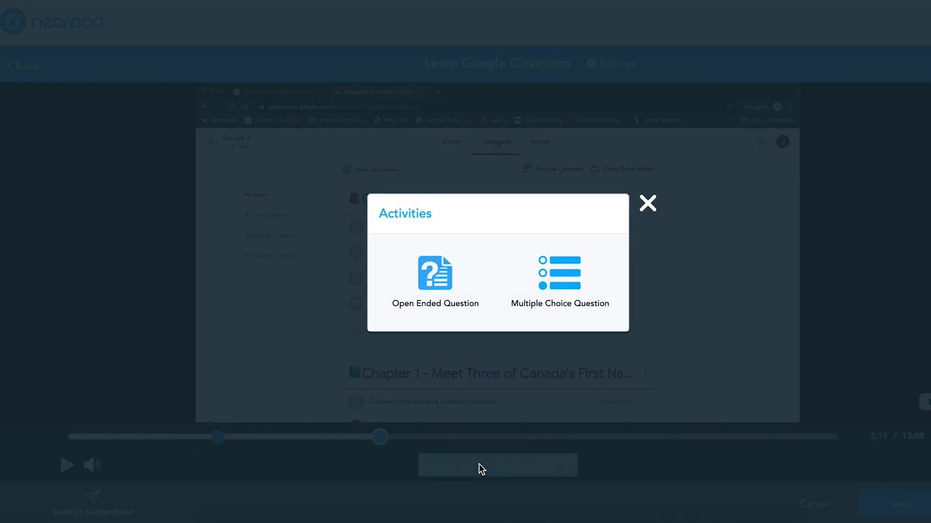
{"action": "left_click", "coordinate": [555, 293]}
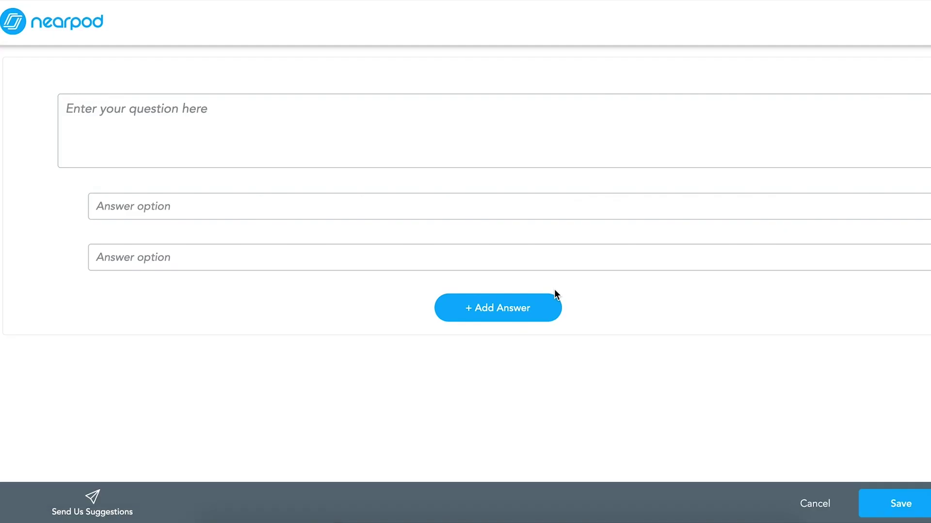
{"action": "left_click", "coordinate": [245, 113]}
{"action": "type", "text": "Where can you find your work?"}
Add the answers "On the class stream", "On the classwork page" (correct) and "I don't know", and save the question and the video
{"action": "left_click", "coordinate": [172, 204]}
{"action": "type", "text": "On the class stream"}
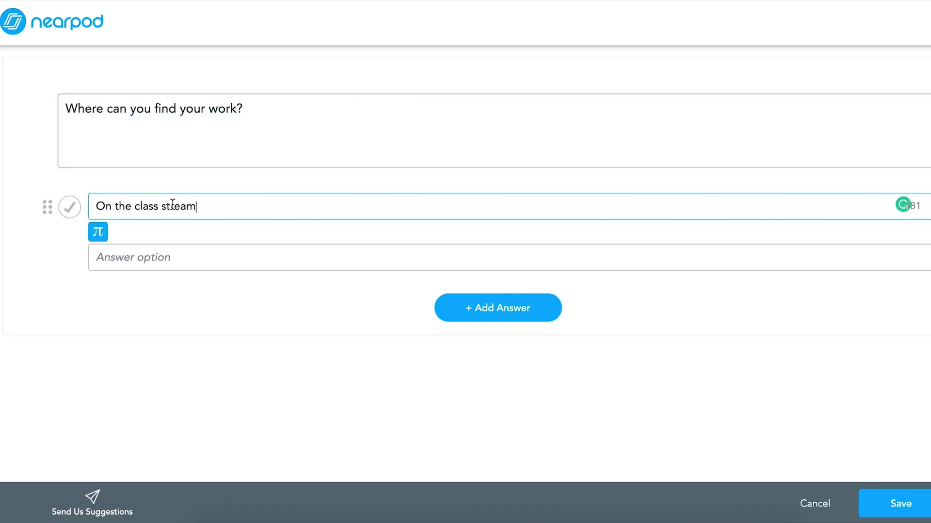
{"action": "left_click", "coordinate": [153, 259]}
{"action": "type", "text": "On the classwork page"}
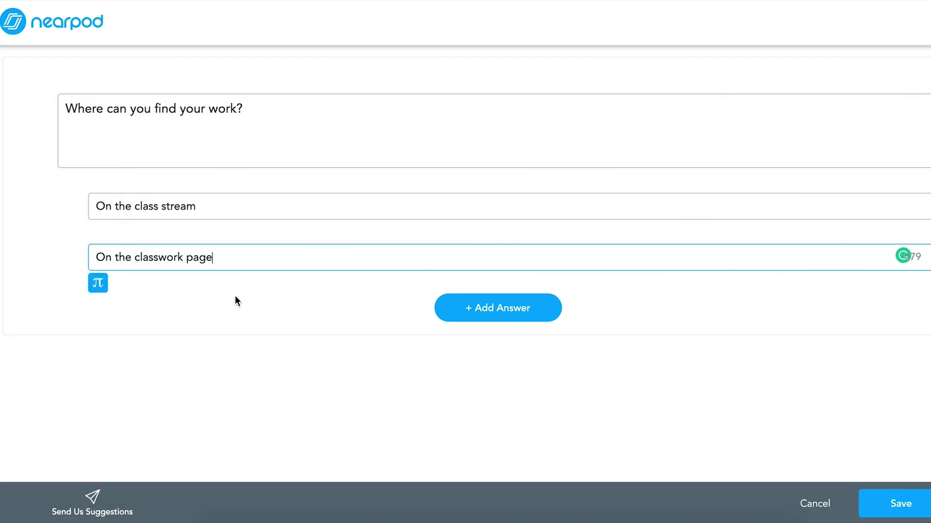
{"action": "left_click", "coordinate": [489, 313]}
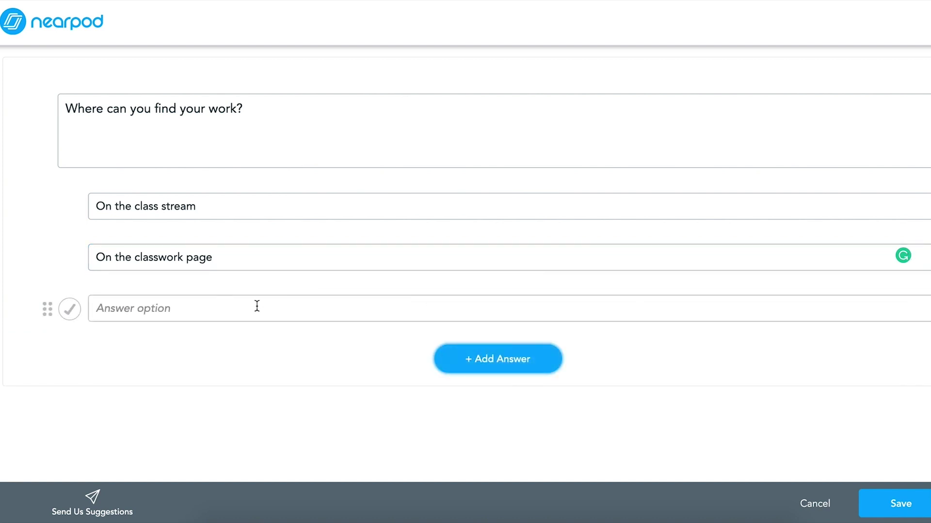
{"action": "left_click", "coordinate": [257, 307]}
{"action": "type", "text": "I don't know"}
{"action": "left_click", "coordinate": [70, 262]}
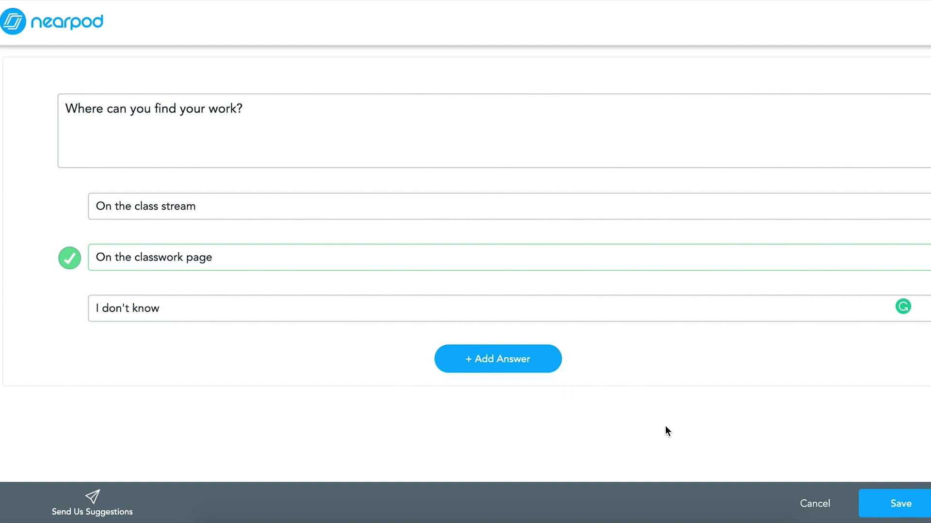
{"action": "left_click", "coordinate": [891, 499]}
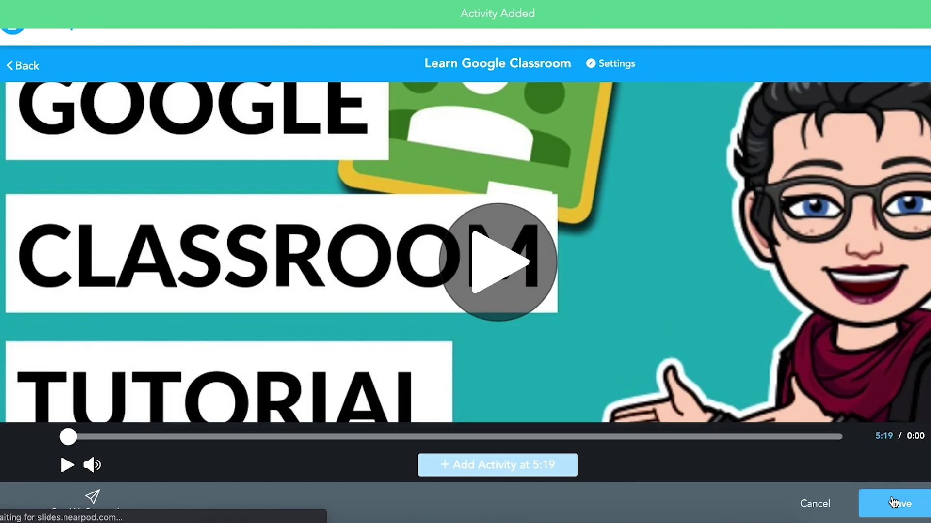
{"action": "left_click", "coordinate": [891, 505]}
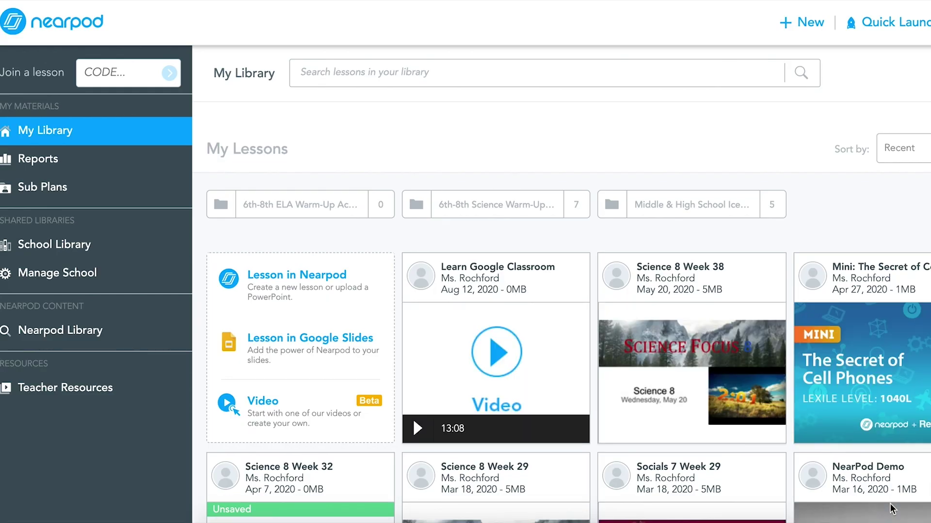
Join the lesson as a student from the Nearpod home page with the lesson code, using the name "Student"
{"action": "mouse_move", "coordinate": [516, 303]}
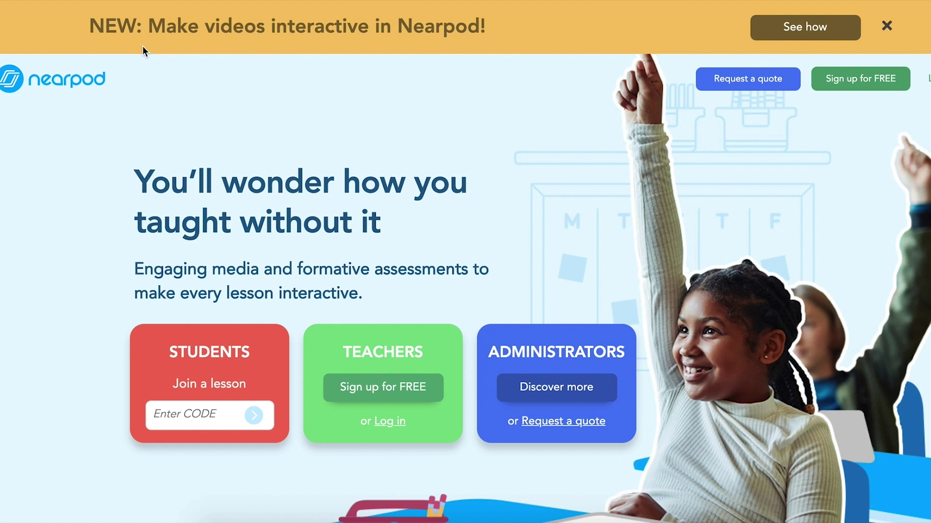
{"action": "left_click", "coordinate": [174, 416]}
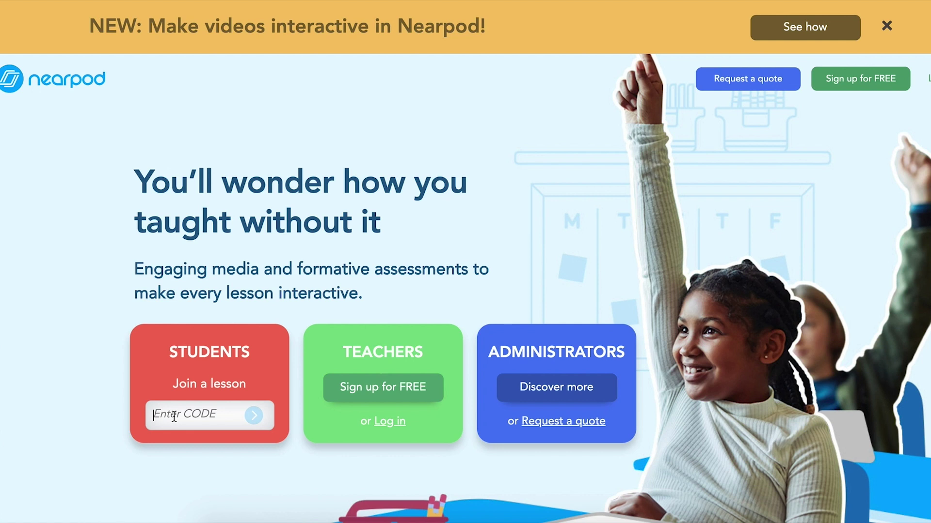
{"action": "type", "text": "HOBYQ"}
{"action": "left_click", "coordinate": [254, 416]}
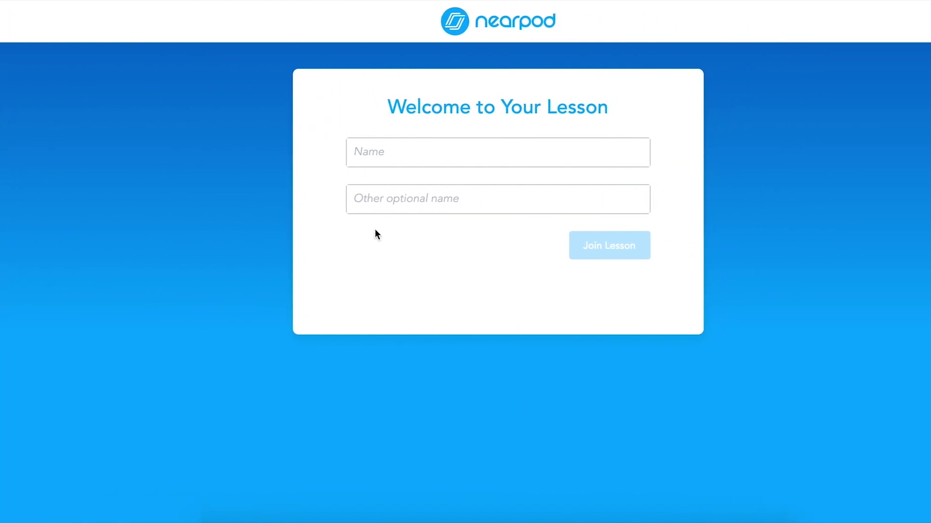
{"action": "left_click", "coordinate": [379, 157]}
{"action": "type", "text": "Student"}
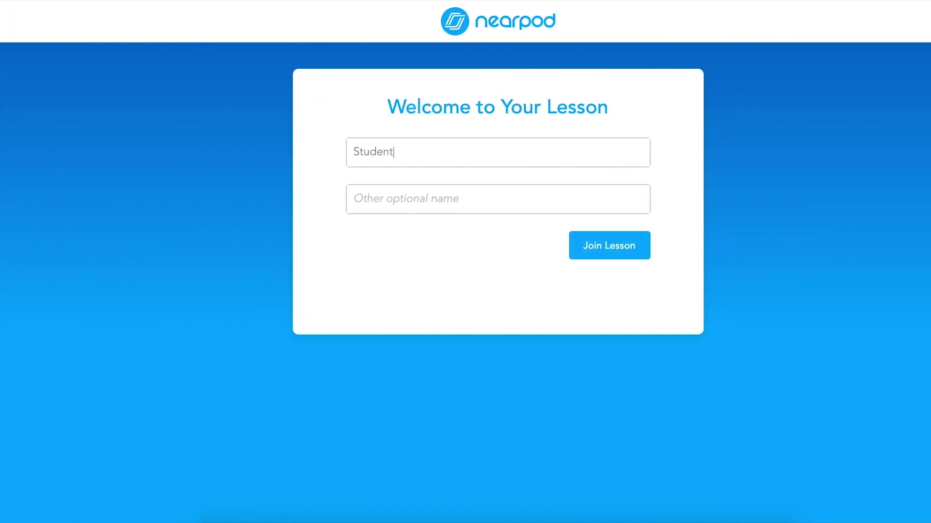
{"action": "left_click", "coordinate": [601, 248]}
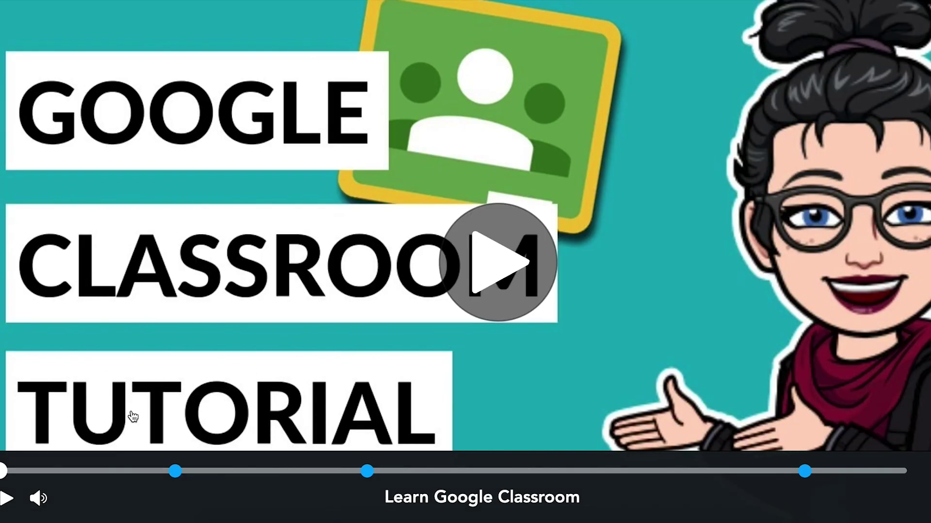
Play the Learn Google Classroom video as the student and skip ahead to the first question marker
{"action": "left_click", "coordinate": [5, 502]}
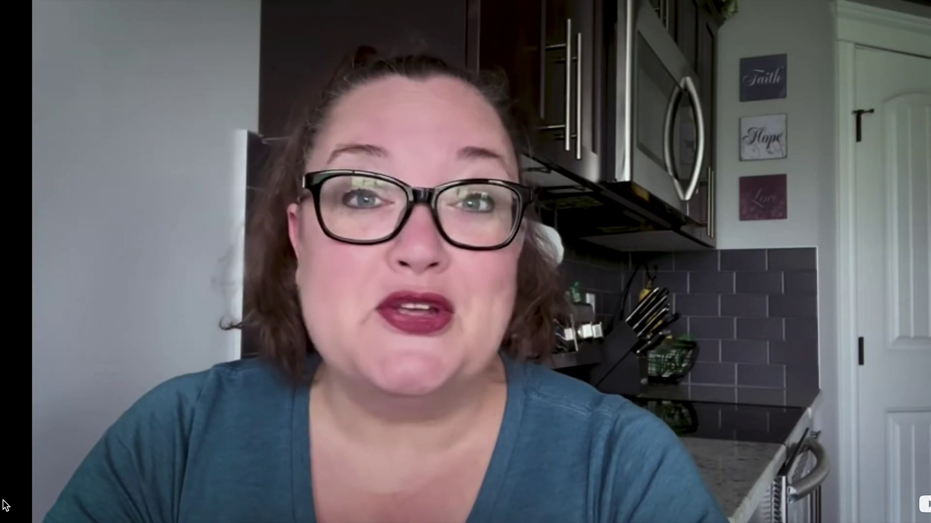
{"action": "mouse_move", "coordinate": [10, 499]}
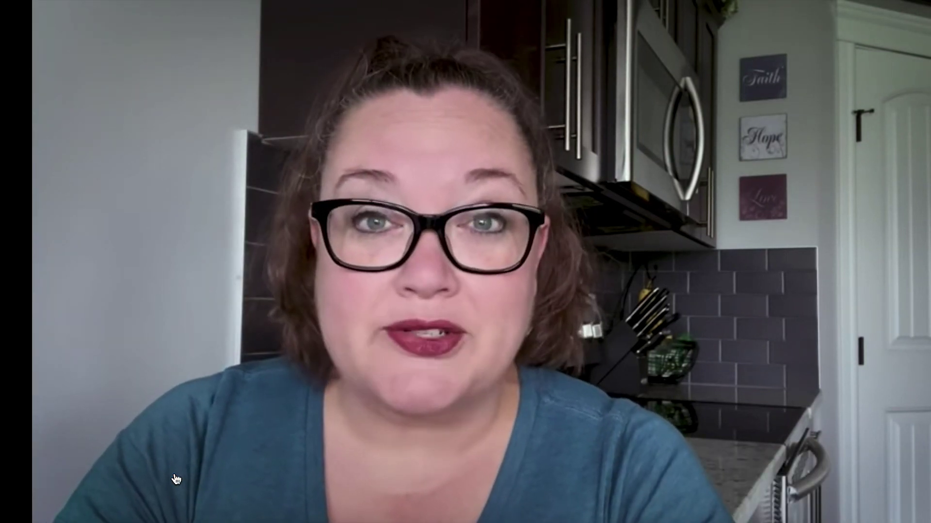
{"action": "left_click", "coordinate": [176, 475]}
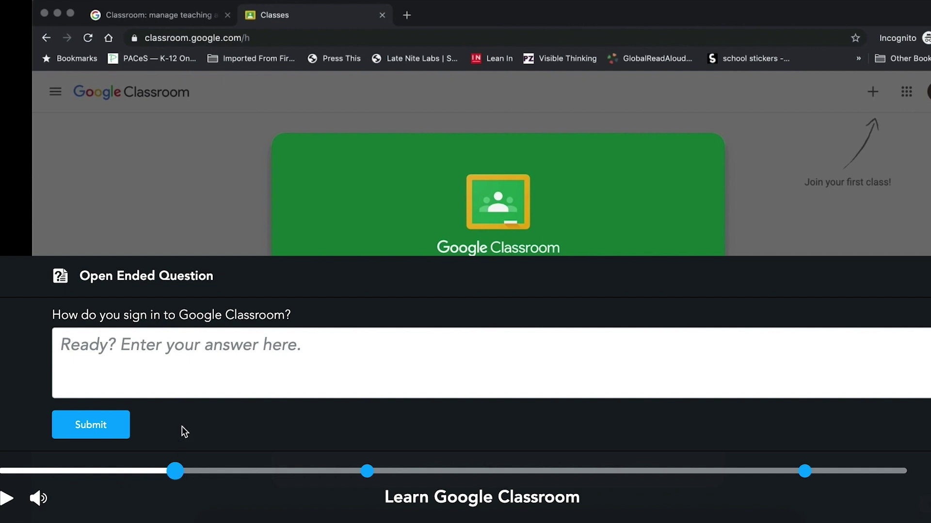
Answer the open-ended question with "Go to classroom.google.com", confirm the submission and continue playing the video
{"action": "left_click", "coordinate": [187, 360]}
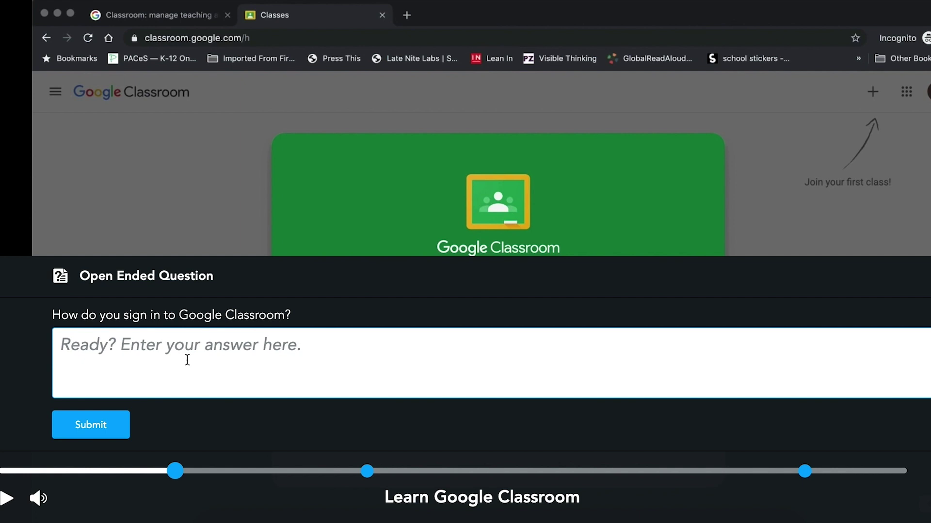
{"action": "type", "text": "Go to classroom.google.com"}
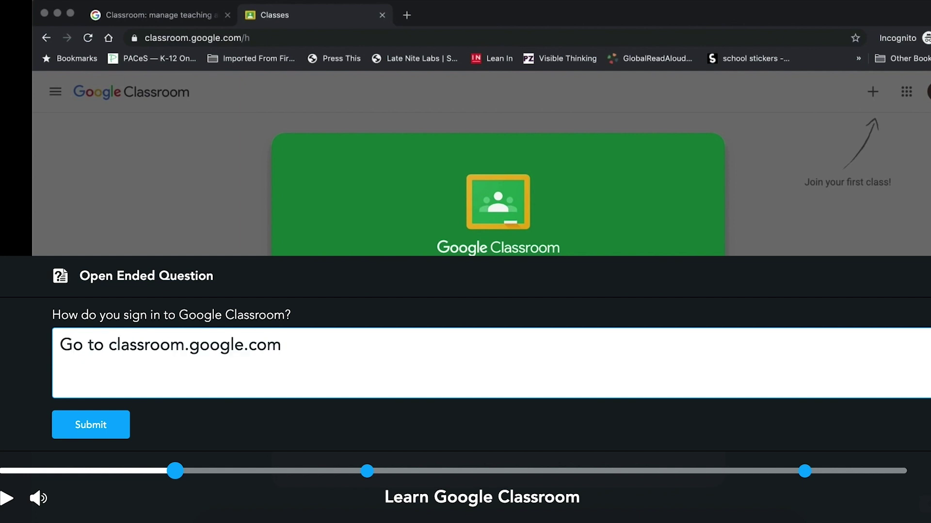
{"action": "left_click", "coordinate": [113, 429]}
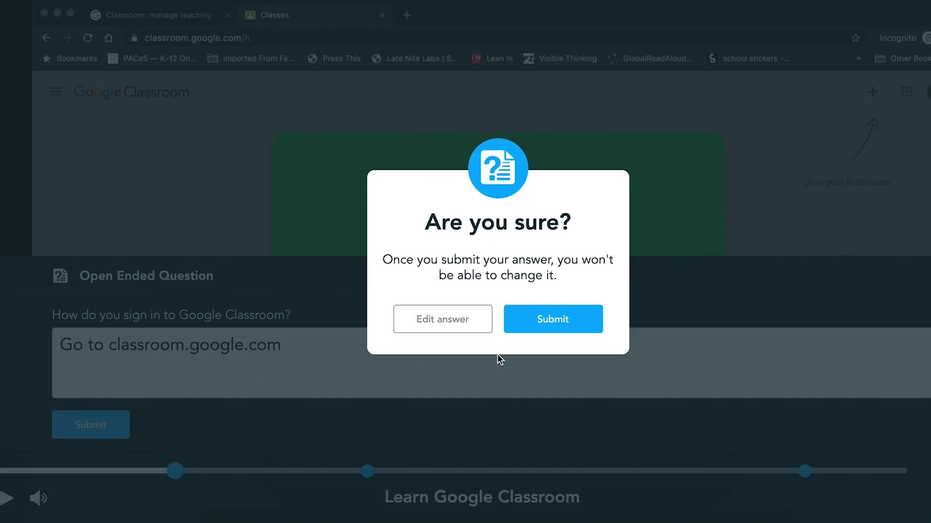
{"action": "left_click", "coordinate": [540, 330]}
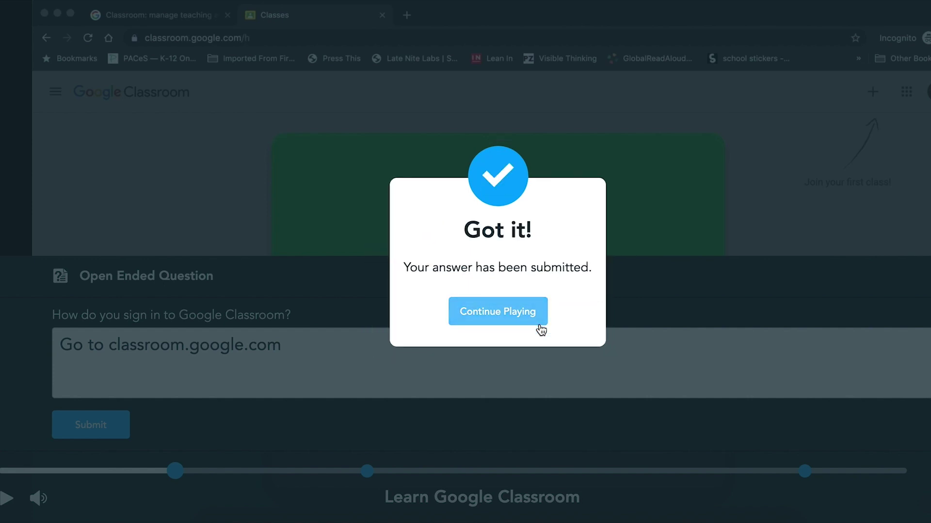
{"action": "left_click", "coordinate": [515, 315]}
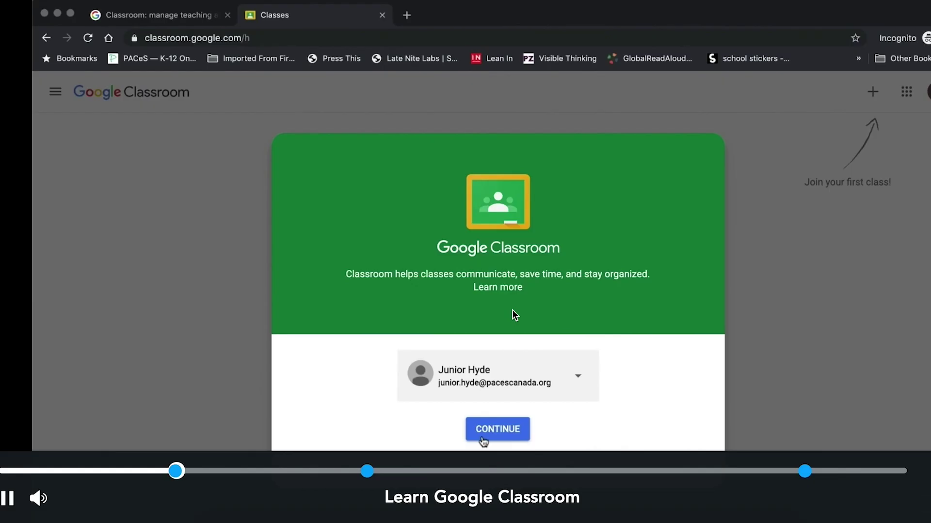
Skip to the second question marker and submit "On the classwork page" as the multiple-choice answer
{"action": "left_click", "coordinate": [368, 472]}
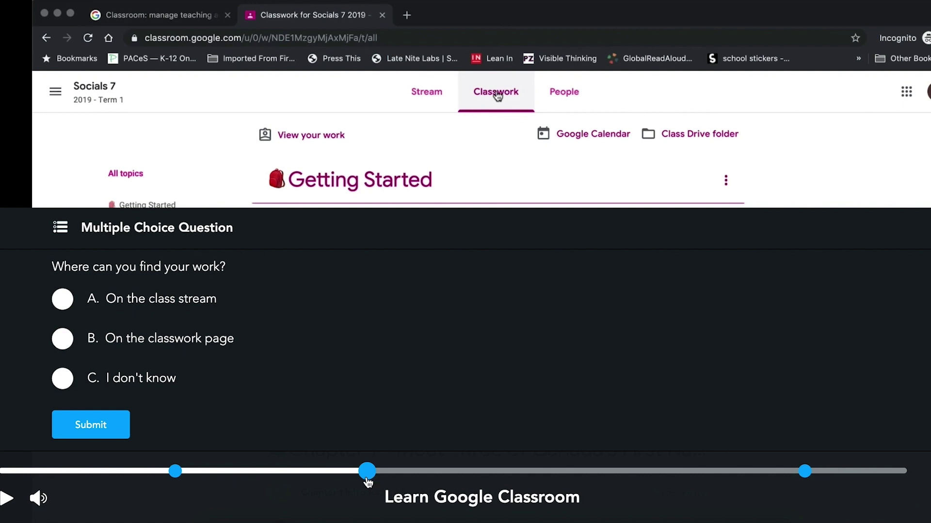
{"action": "left_click", "coordinate": [155, 343]}
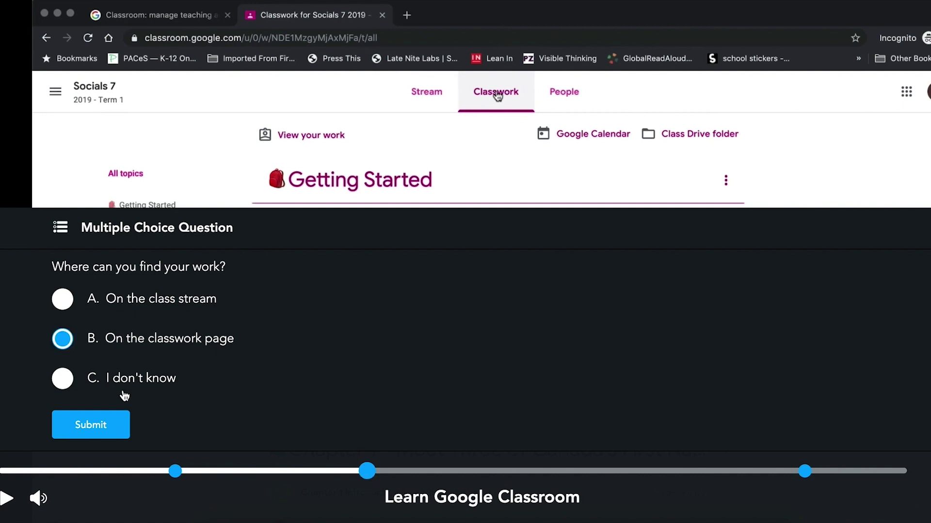
{"action": "left_click", "coordinate": [107, 427]}
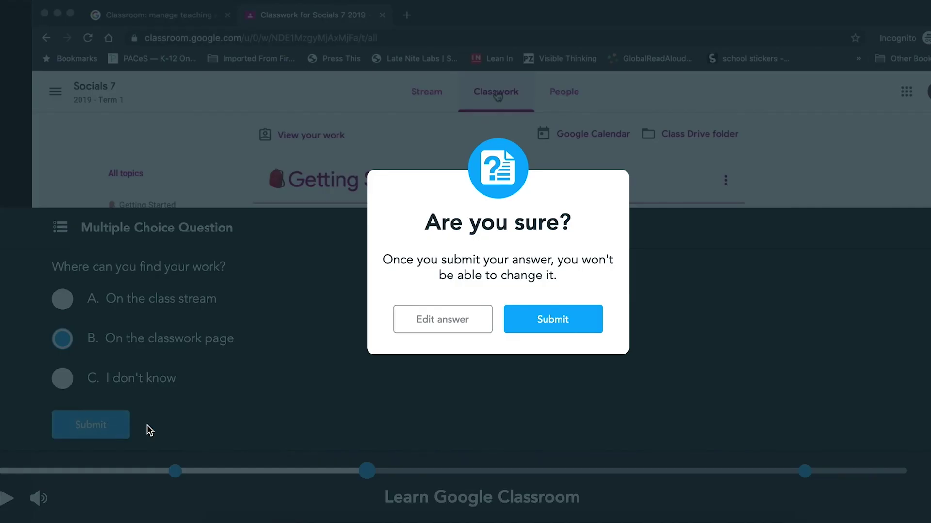
{"action": "left_click", "coordinate": [559, 318]}
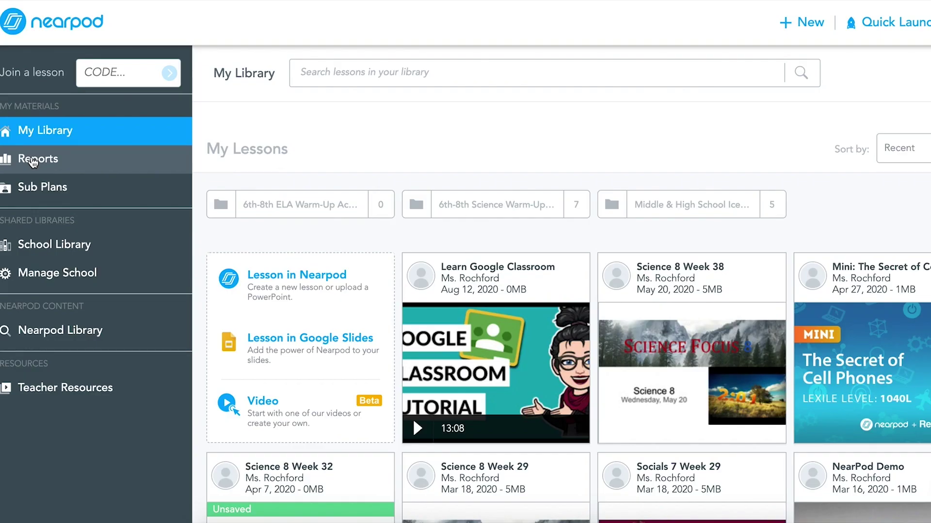
Open the post-session report for the 2020-8-12 session of Learn Google Classroom and dismiss the welcome message
{"action": "left_click", "coordinate": [33, 160]}
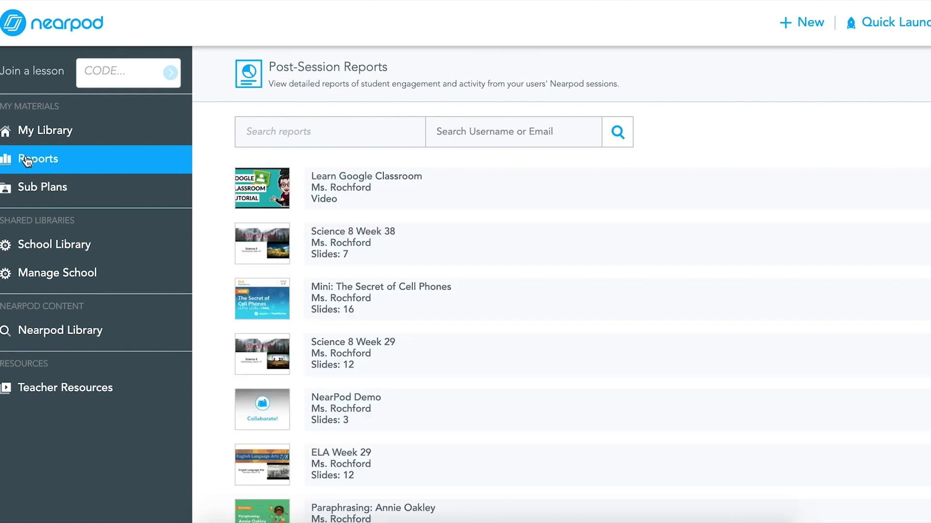
{"action": "left_click", "coordinate": [401, 190]}
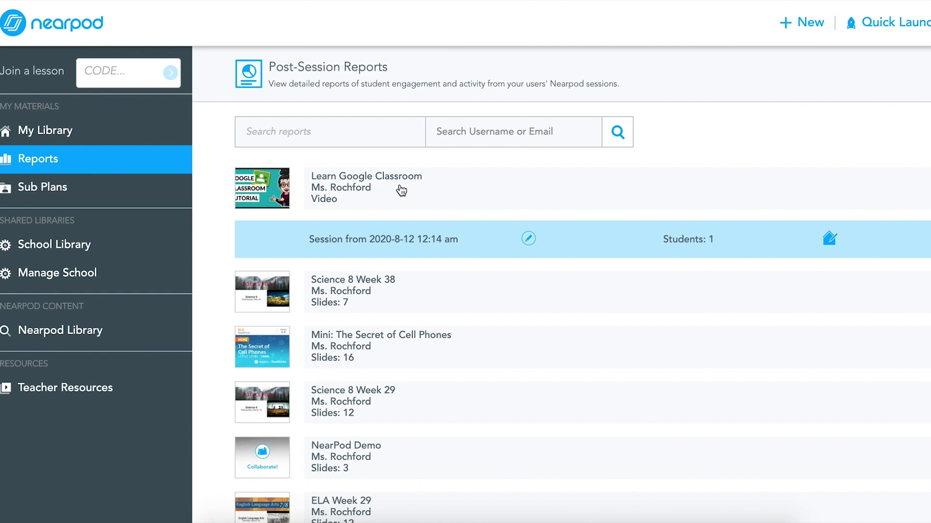
{"action": "left_click", "coordinate": [408, 237]}
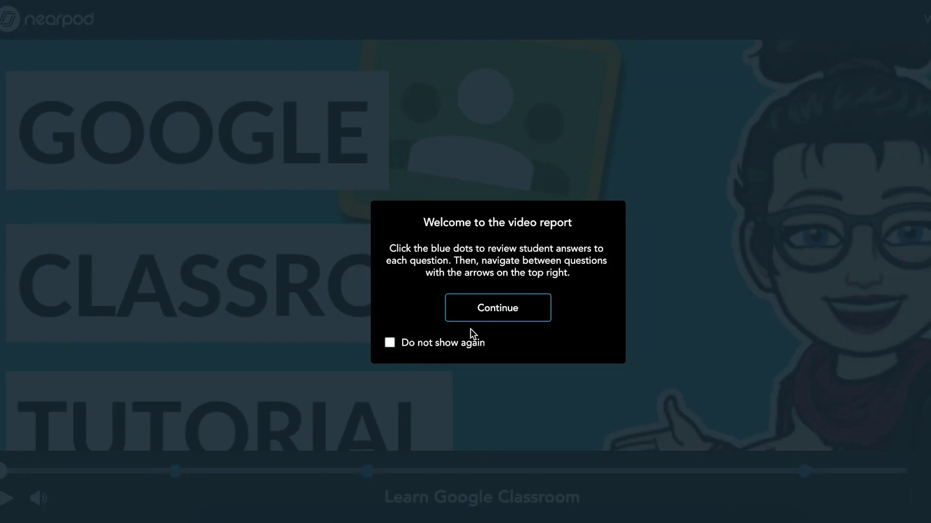
{"action": "left_click", "coordinate": [497, 311]}
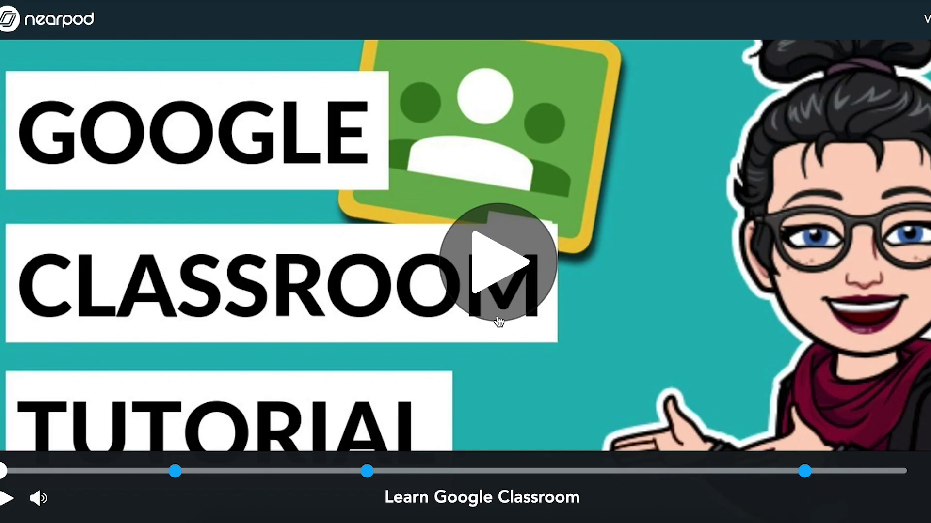
Review the student responses in the video report for the open-ended question and both multiple-choice questions
{"action": "left_click", "coordinate": [175, 472]}
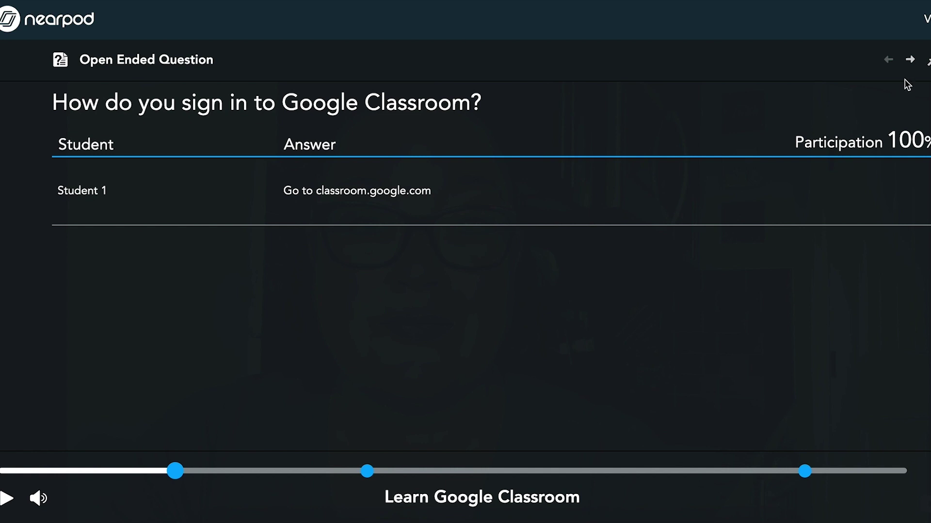
{"action": "left_click", "coordinate": [910, 60]}
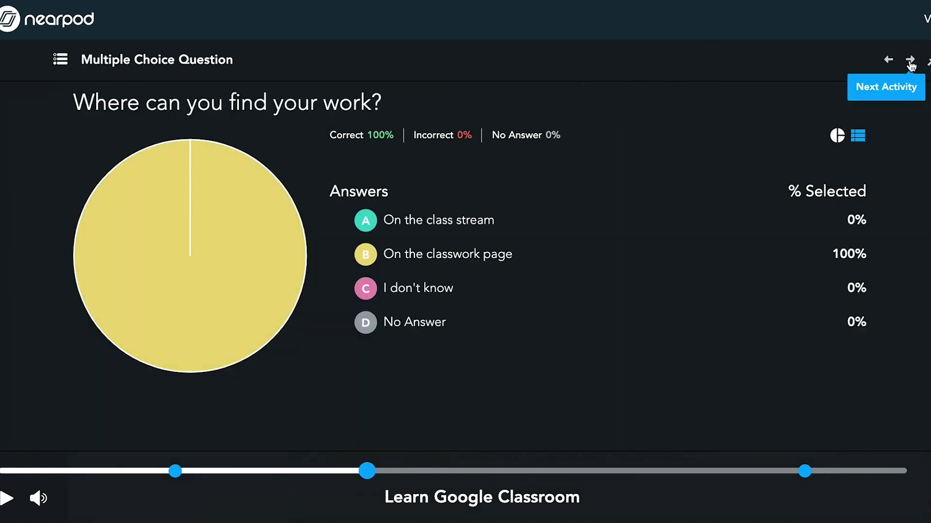
{"action": "left_click", "coordinate": [910, 61]}
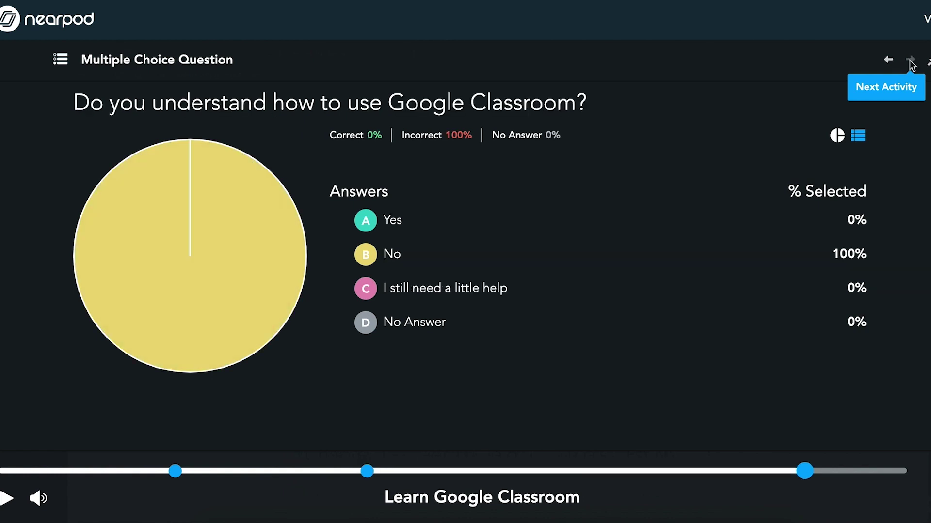